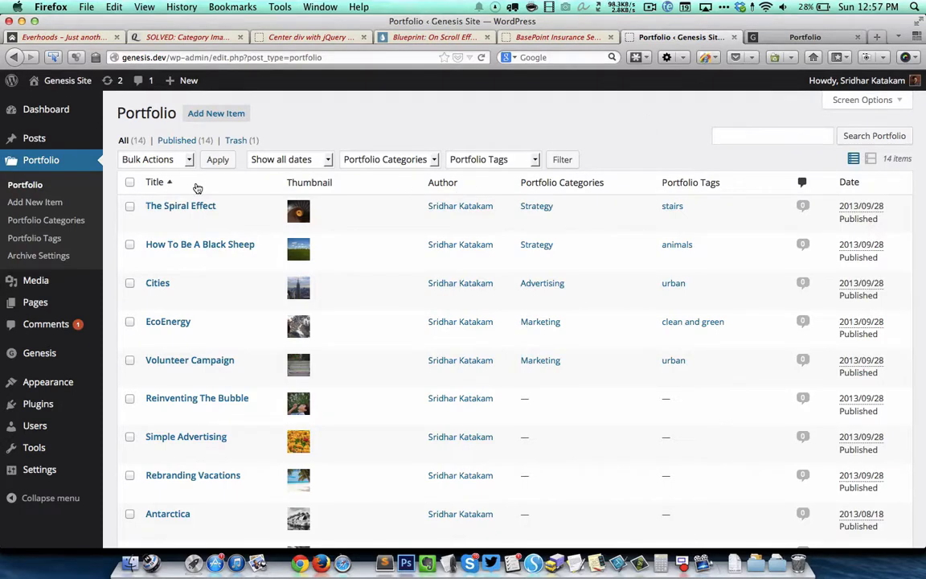
# Open The Spiral Effect portfolio item in the editor to review its categories, tags and featured image
pyautogui.moveTo(181, 210)
pyautogui.click(199, 208)
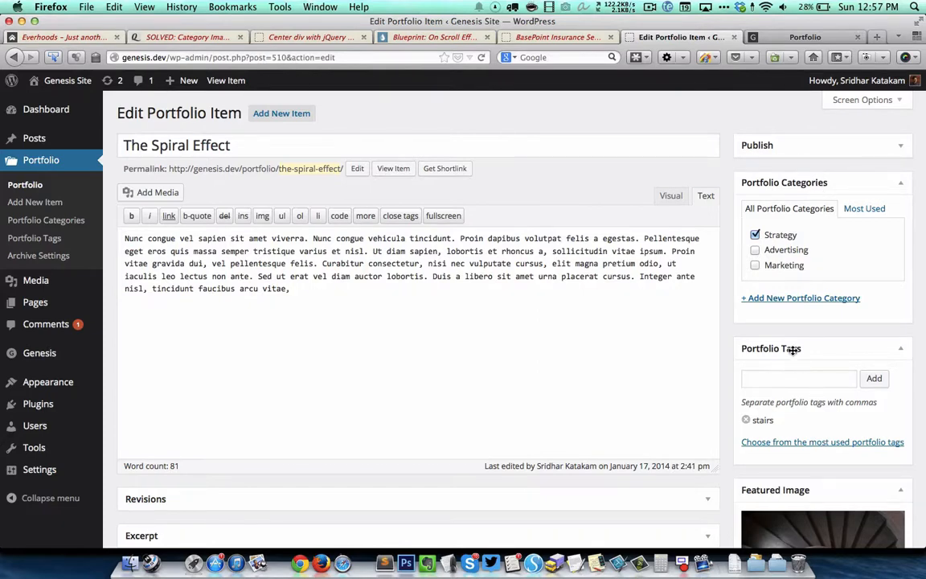
pyautogui.scroll(-3, 812, 352)
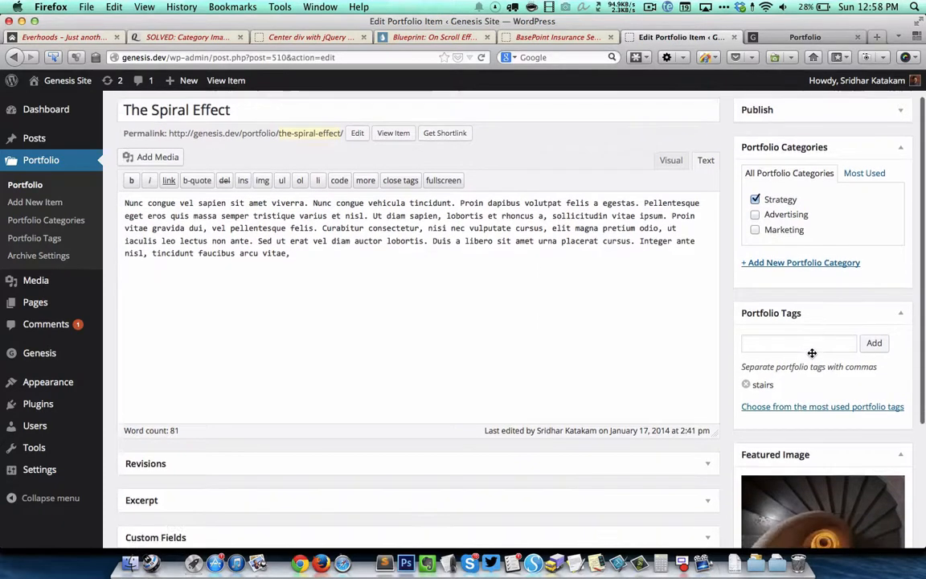
pyautogui.scroll(-2, 811, 352)
pyautogui.scroll(-3, 812, 353)
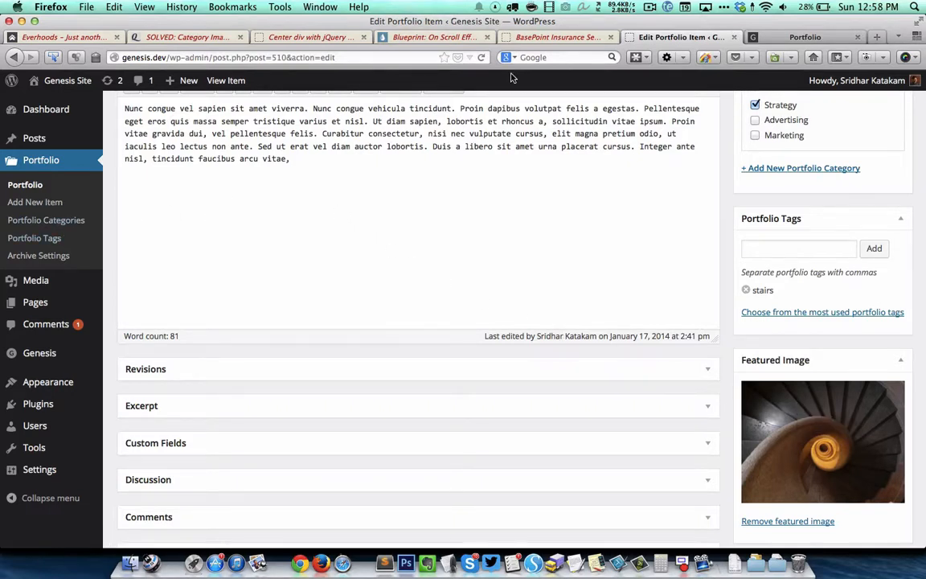
# Check the live portfolio archive, then open Portfolio > Archive Settings with the headline and intro text
pyautogui.click(798, 37)
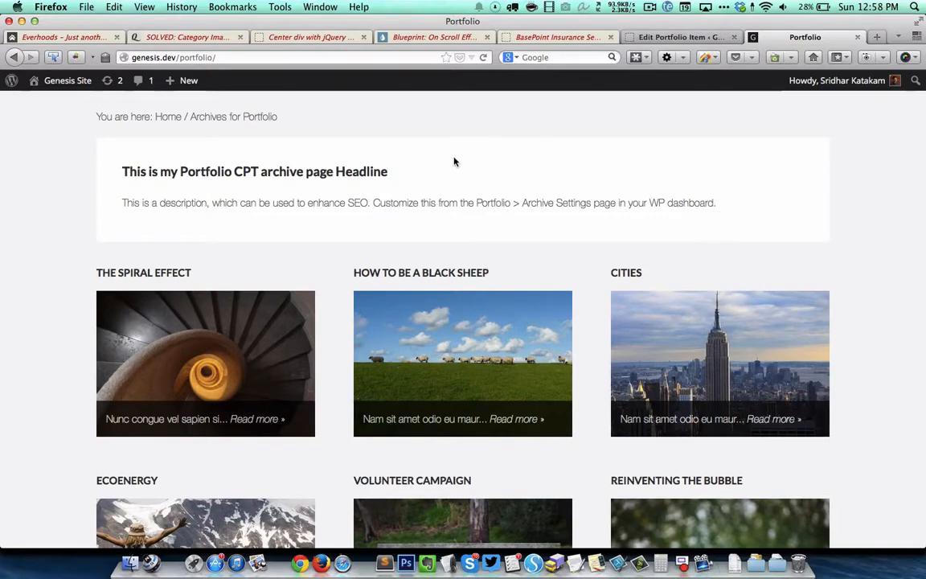
pyautogui.click(657, 37)
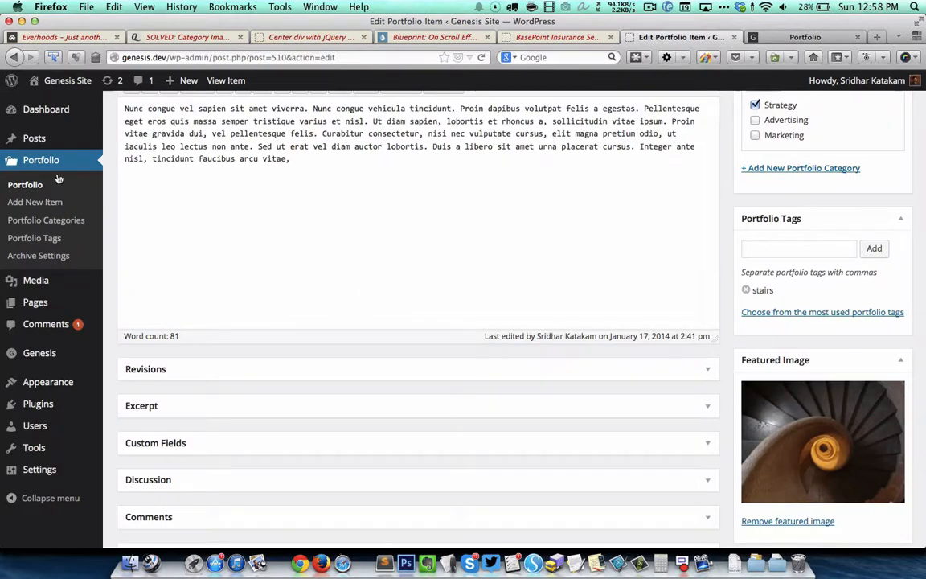
pyautogui.click(39, 256)
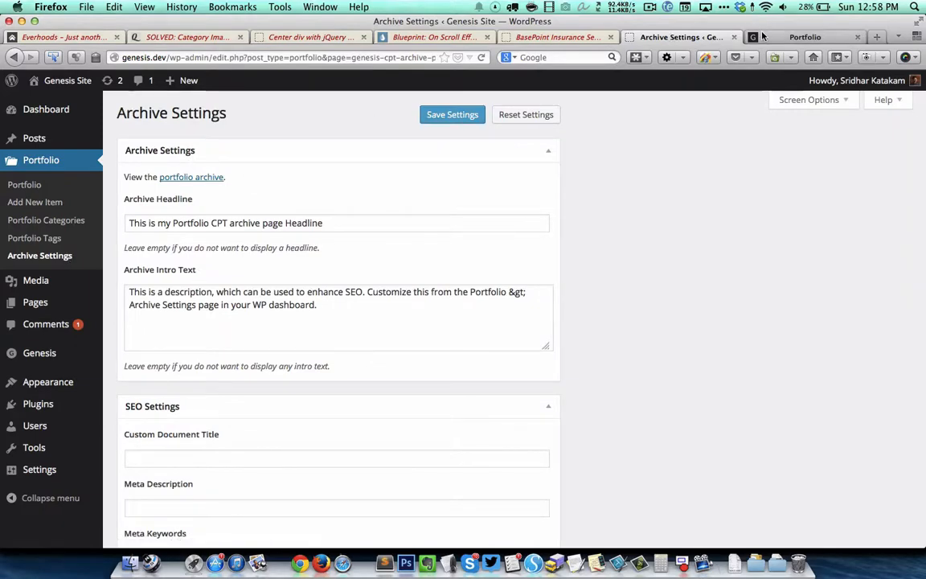
# Show the live portfolio archive with its headline, description and thumbnail grid
pyautogui.click(805, 37)
pyautogui.scroll(-3, 584, 104)
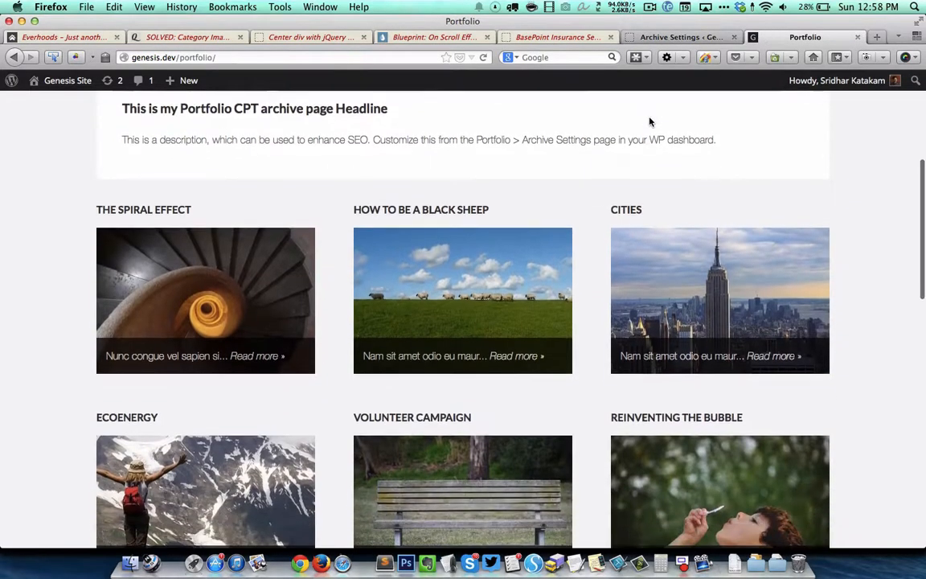
pyautogui.scroll(-1, 366, 131)
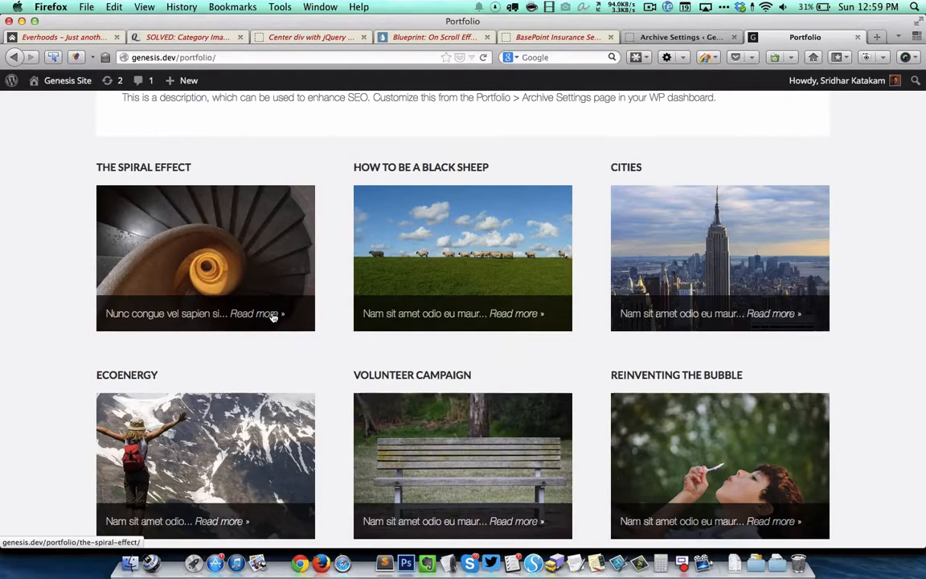
pyautogui.click(526, 253)
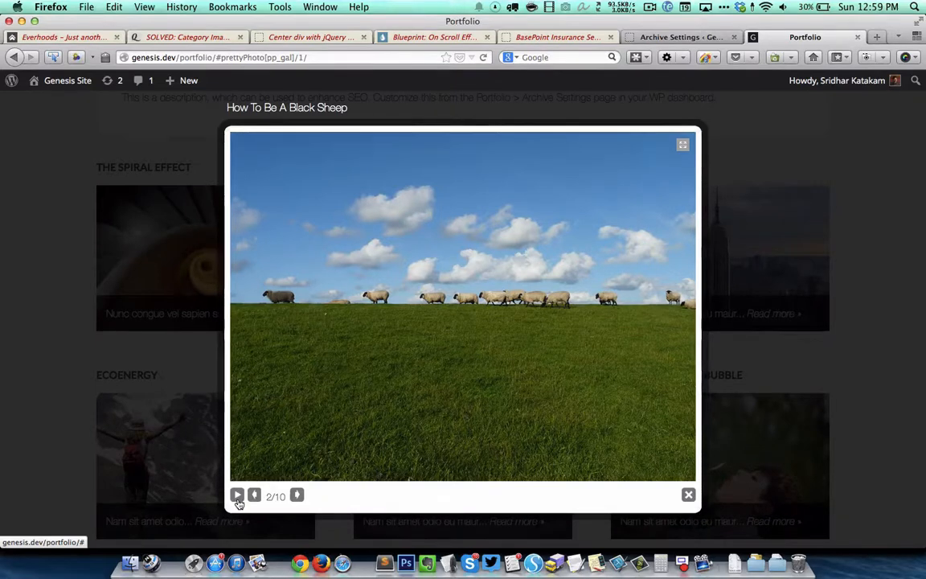
pyautogui.click(237, 496)
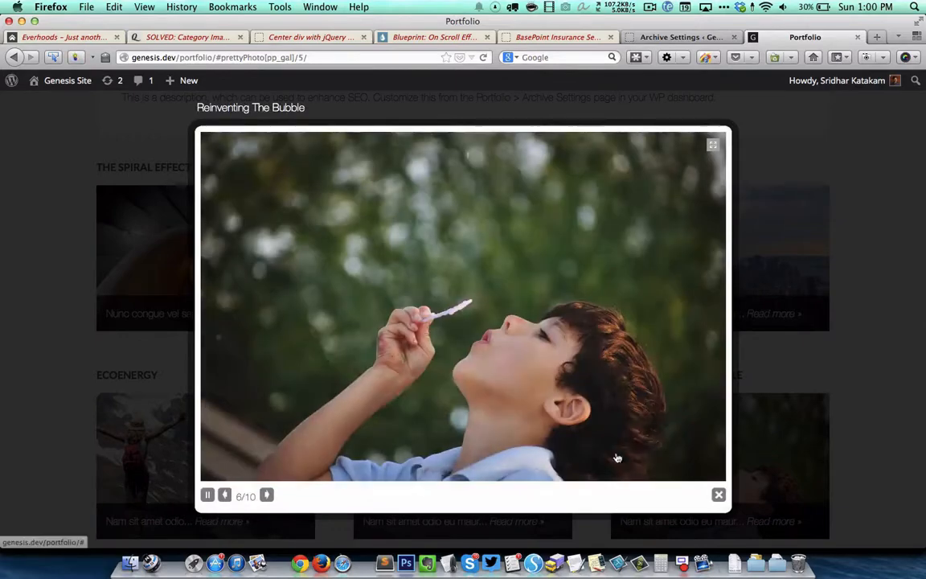
pyautogui.click(718, 494)
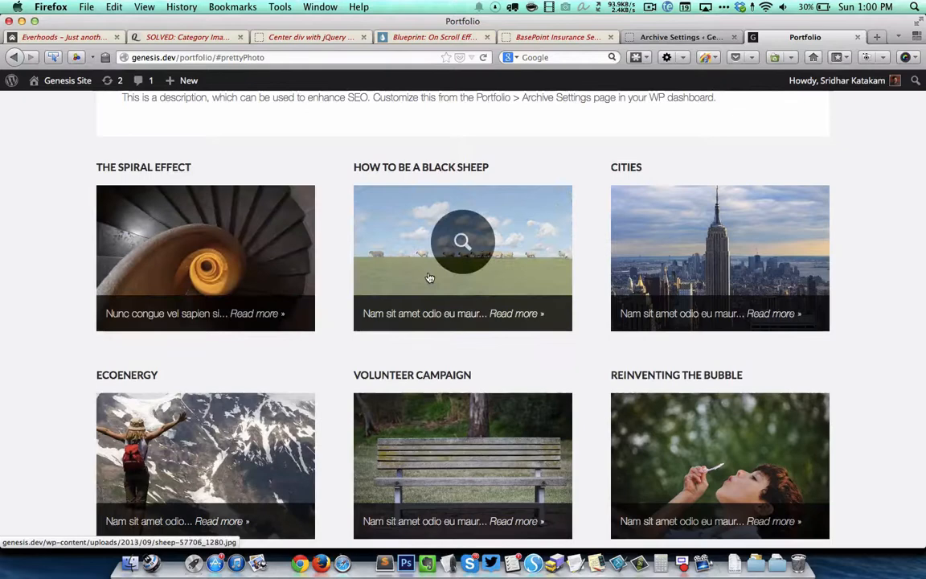
# Read the How To Be A Black Sheep single entry down to its Filed Under and Tagged With lines
pyautogui.click(482, 317)
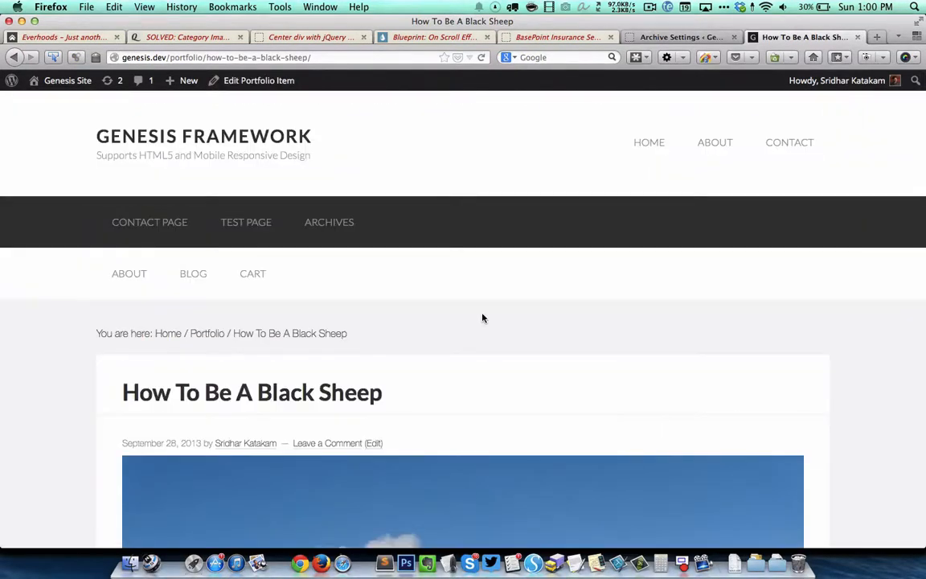
pyautogui.scroll(-3, 483, 317)
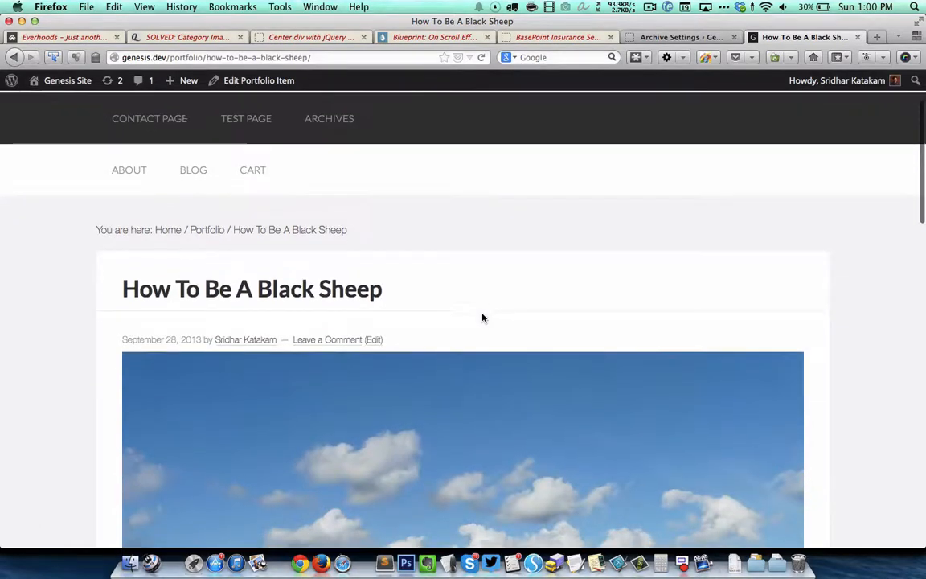
pyautogui.scroll(-5, 482, 317)
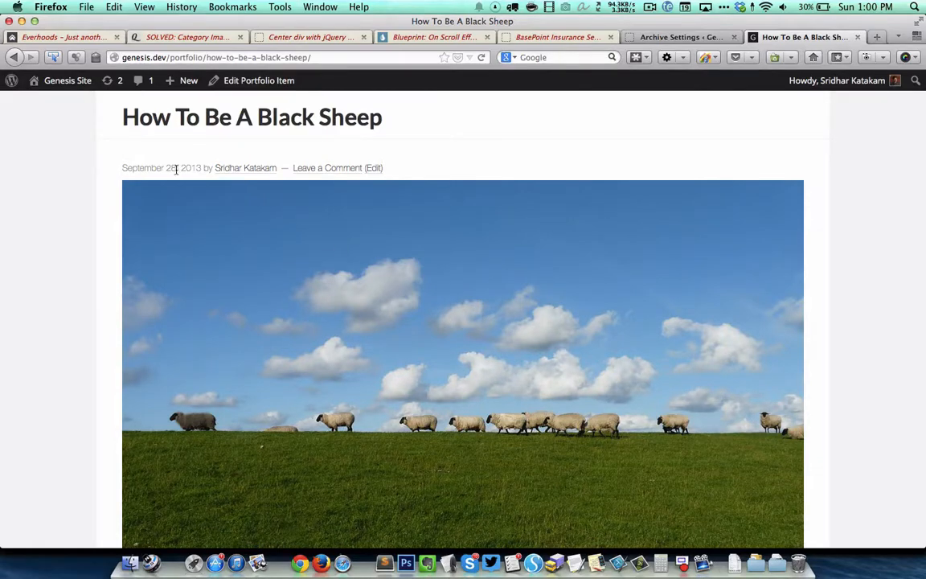
pyautogui.scroll(-3, 362, 205)
pyautogui.scroll(-4, 362, 215)
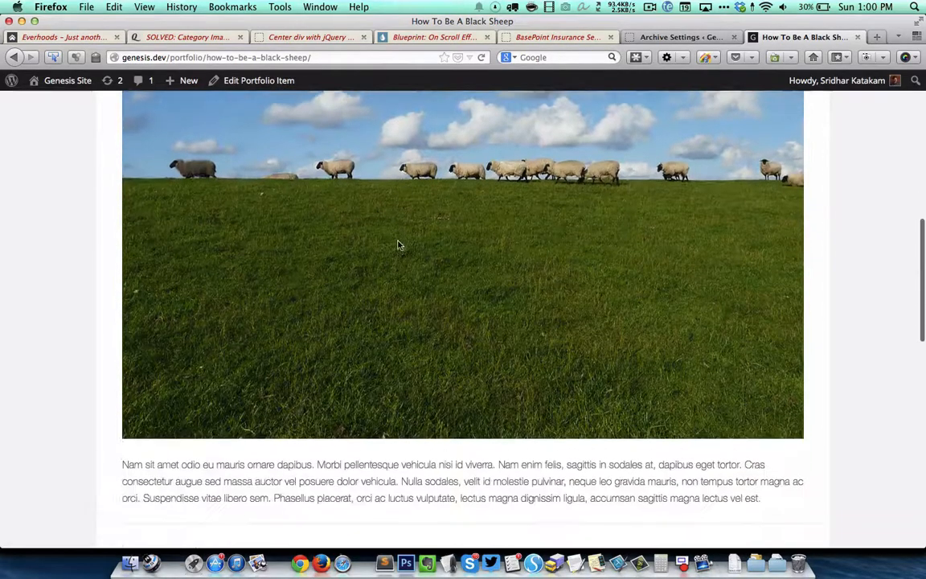
pyautogui.scroll(-3, 386, 233)
pyautogui.scroll(-2, 398, 245)
pyautogui.scroll(-1, 398, 245)
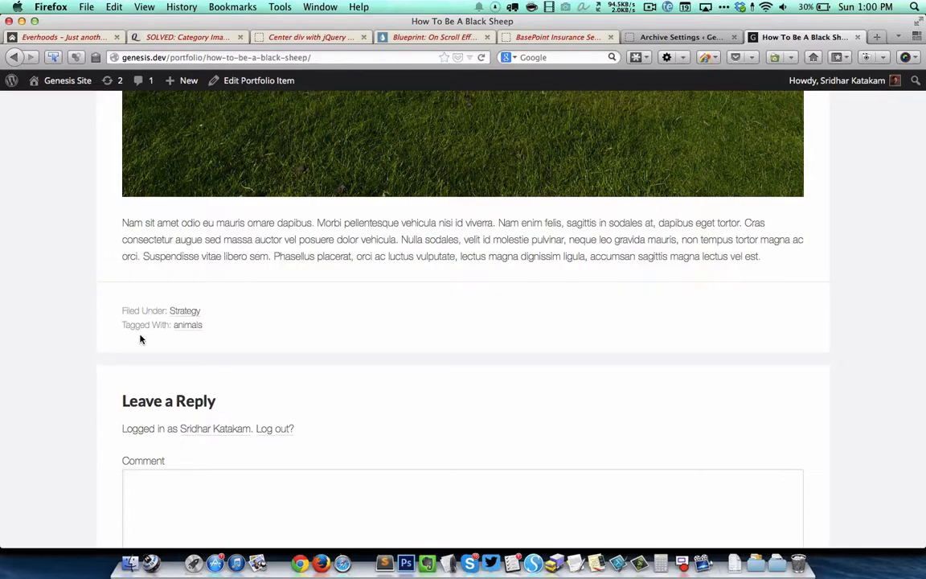
# List the portfolio entries filed under the Strategy category
pyautogui.click(190, 315)
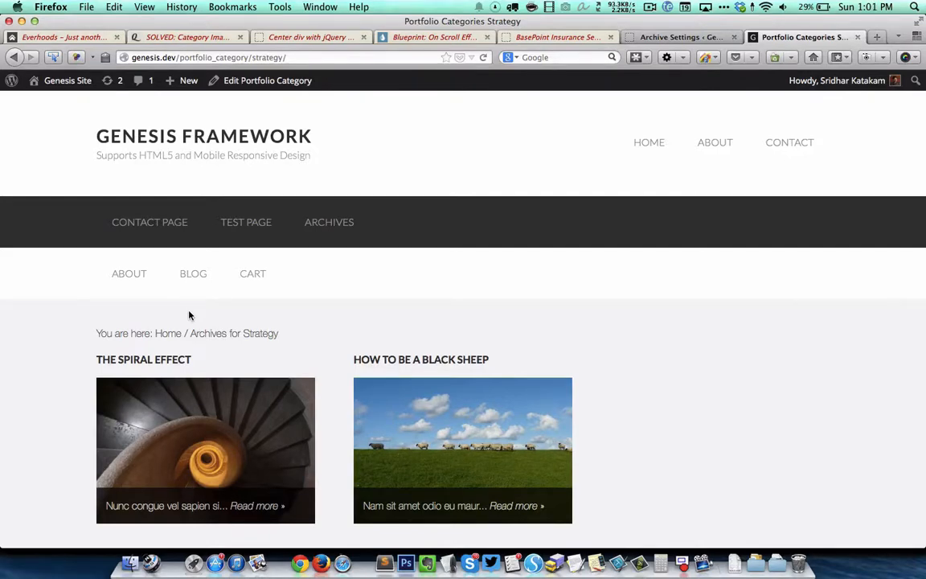
pyautogui.scroll(-2, 307, 300)
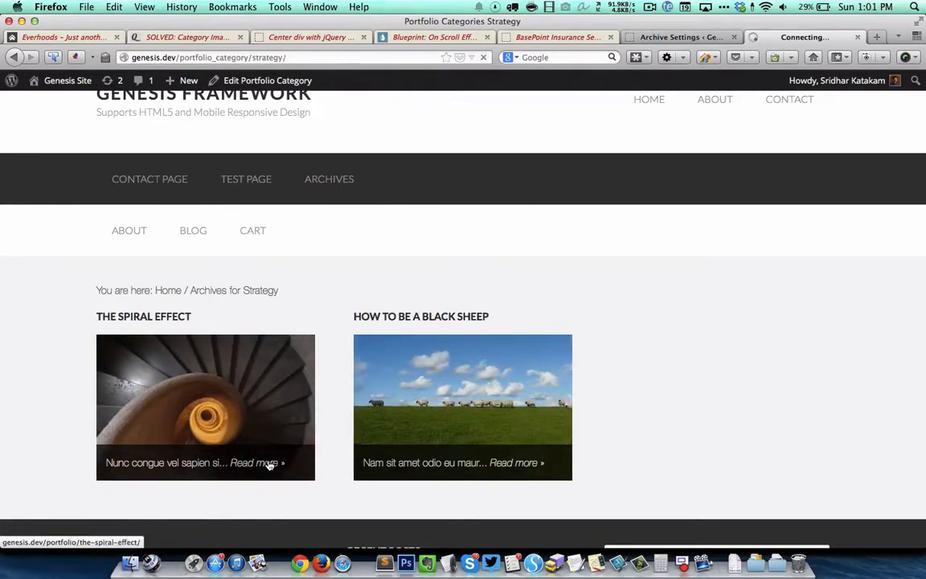
pyautogui.scroll(-3, 269, 464)
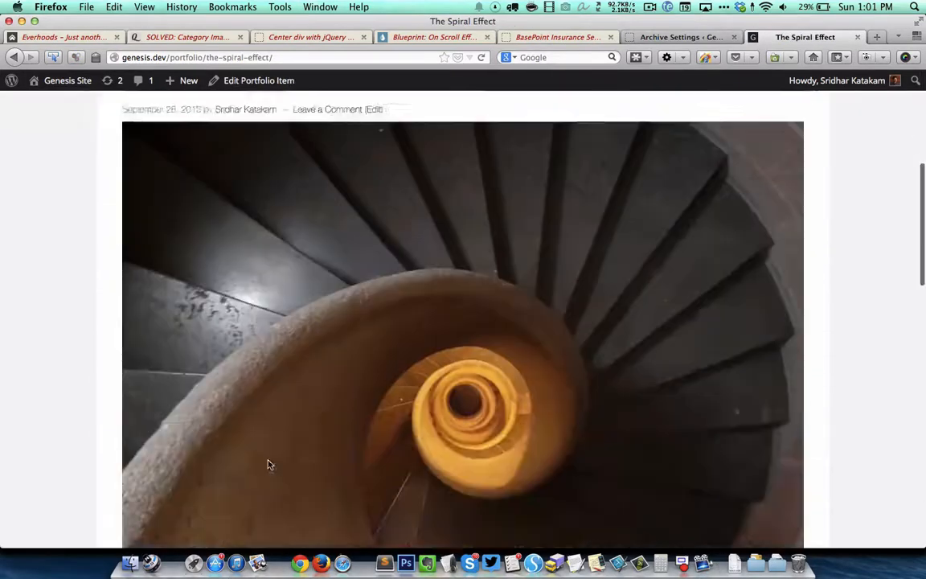
pyautogui.scroll(-8, 270, 464)
pyautogui.scroll(-6, 270, 464)
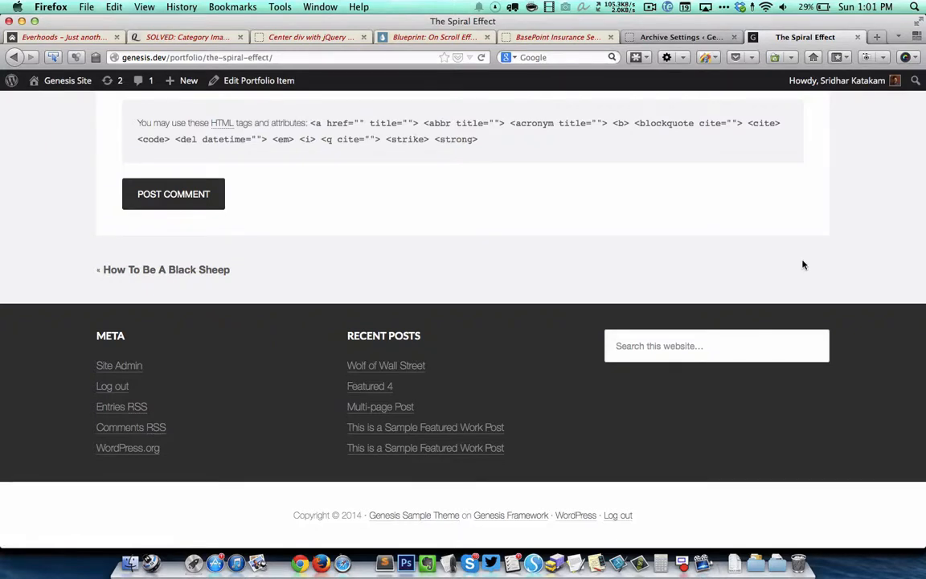
# Step back through the previous-entry links to How To Be A Black Sheep and then Cities
pyautogui.click(182, 273)
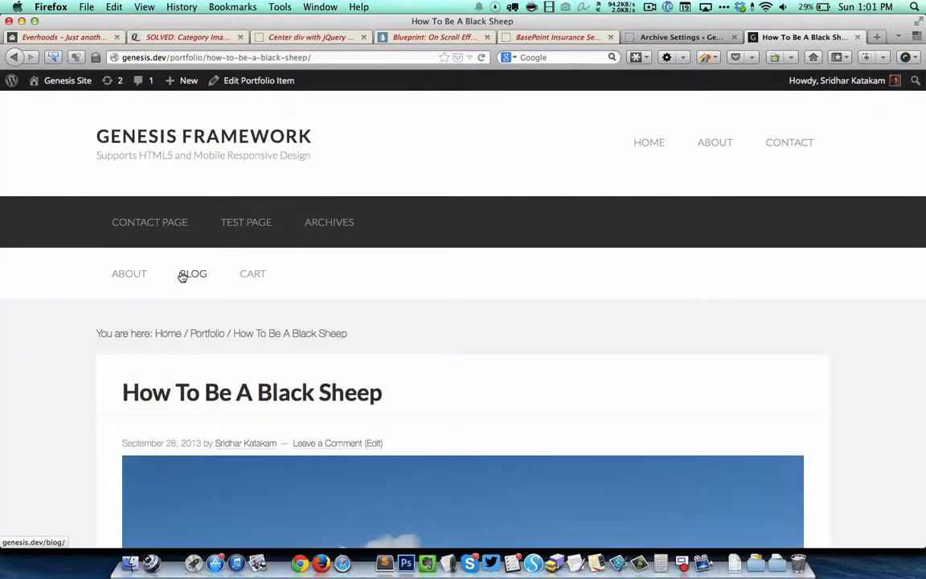
pyautogui.scroll(-5, 182, 275)
pyautogui.scroll(-5, 181, 276)
pyautogui.scroll(-5, 182, 275)
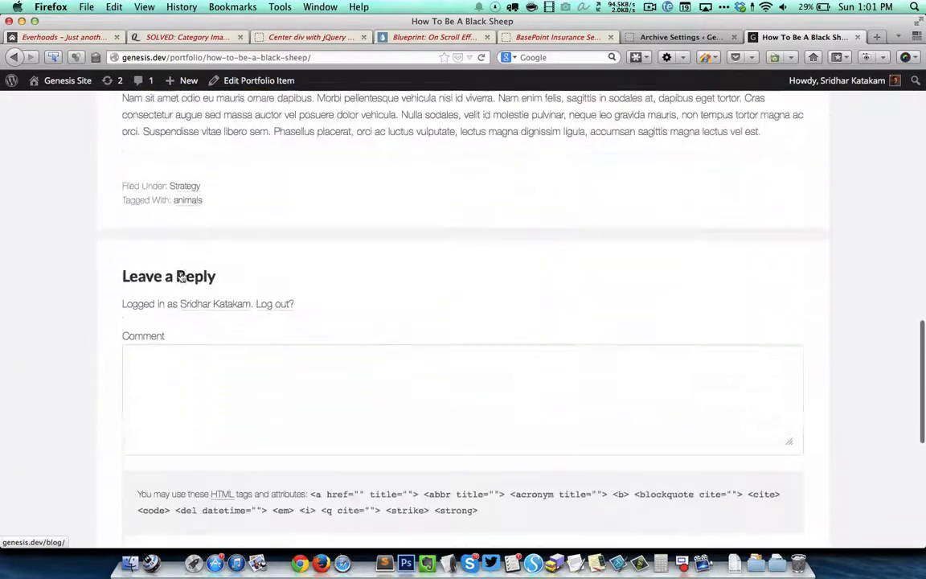
pyautogui.scroll(-3, 182, 276)
pyautogui.scroll(-5, 182, 276)
pyautogui.scroll(-2, 181, 276)
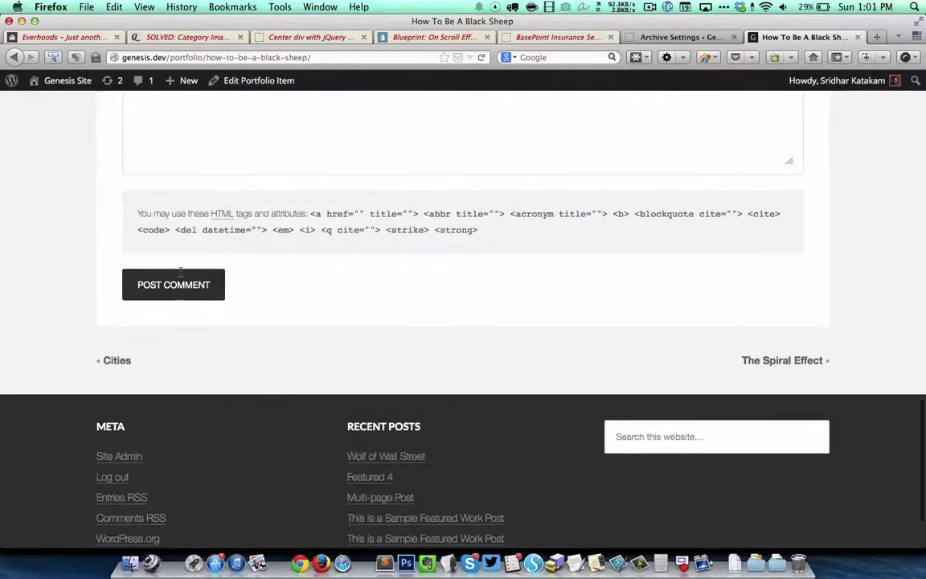
pyautogui.click(116, 360)
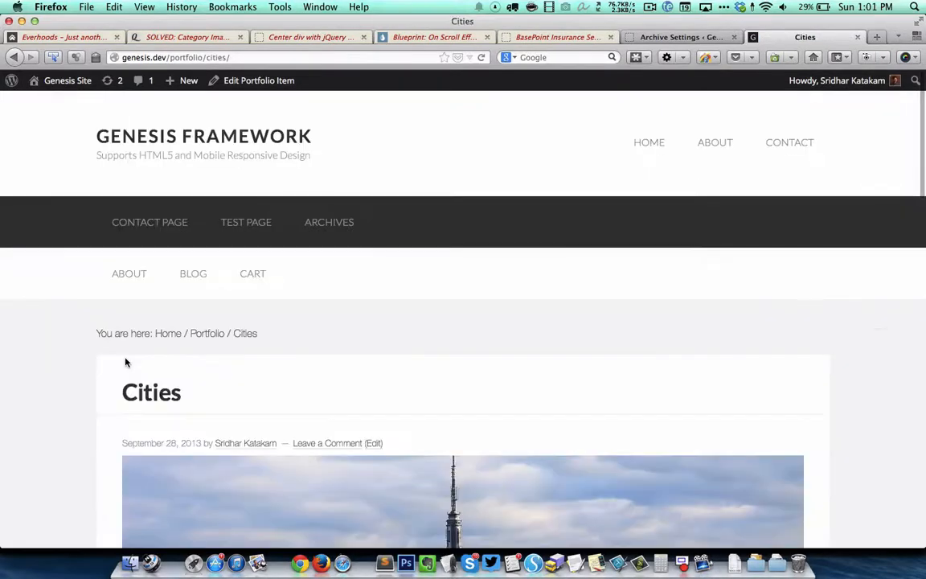
# Return via the breadcrumb to the portfolio archive grid of six entries
pyautogui.click(208, 333)
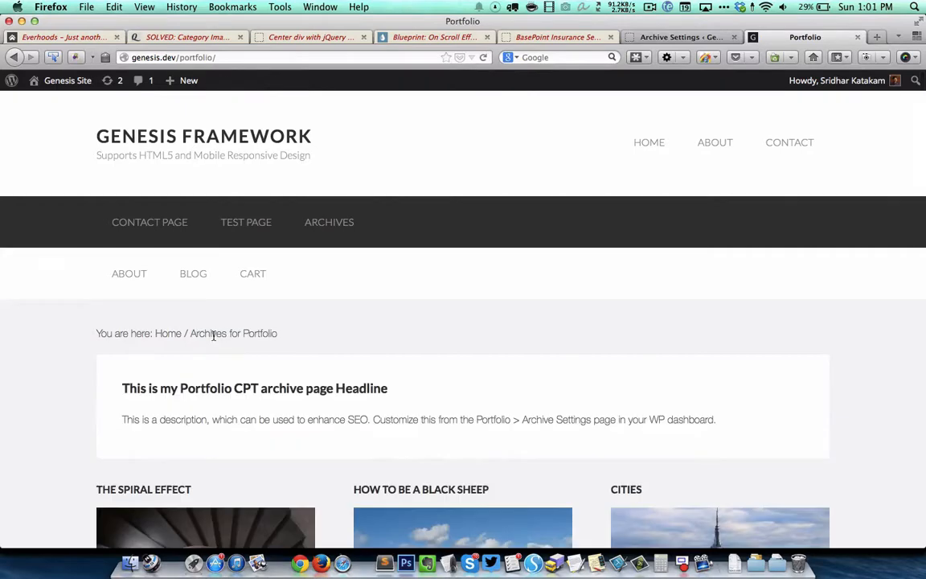
pyautogui.scroll(-8, 48, 361)
pyautogui.scroll(-1, 42, 319)
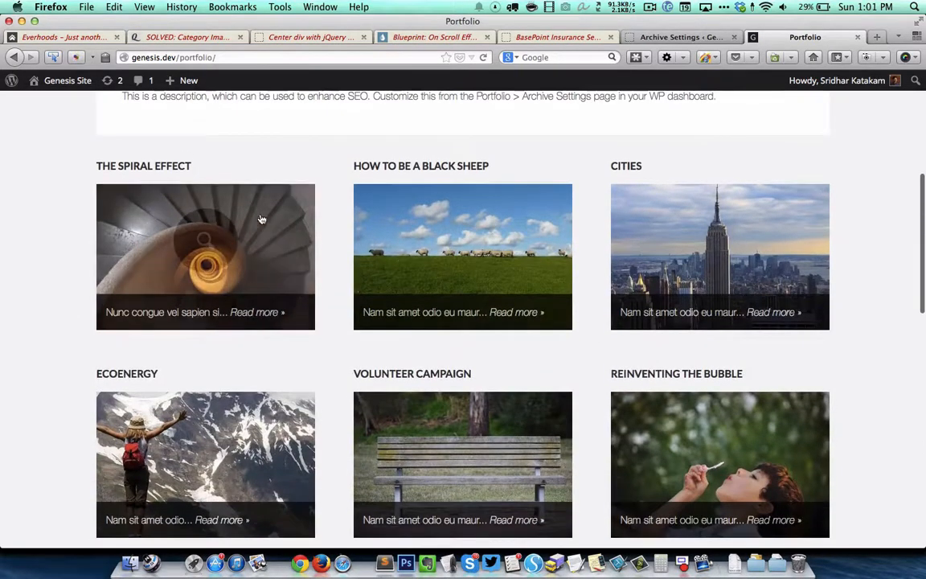